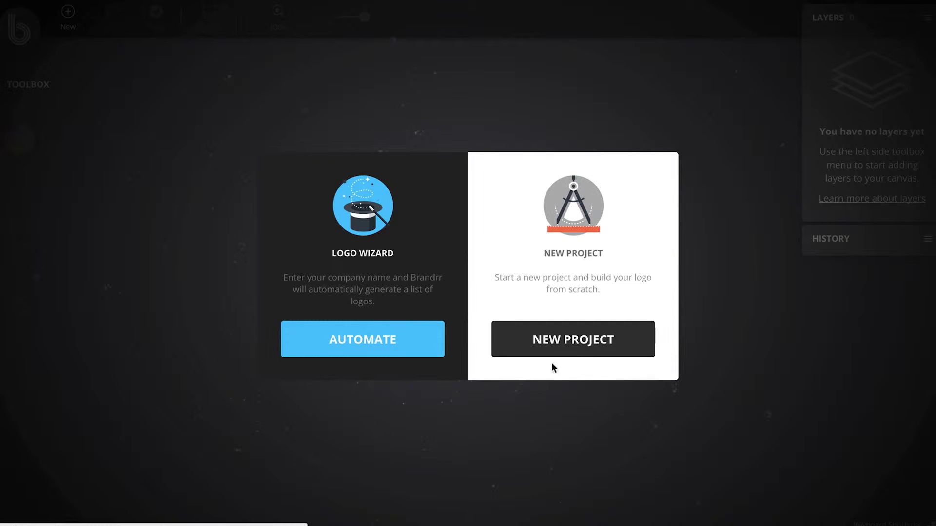
- Generate automatic logos for the company name Science Tutes in the Education industry
click(378, 353)
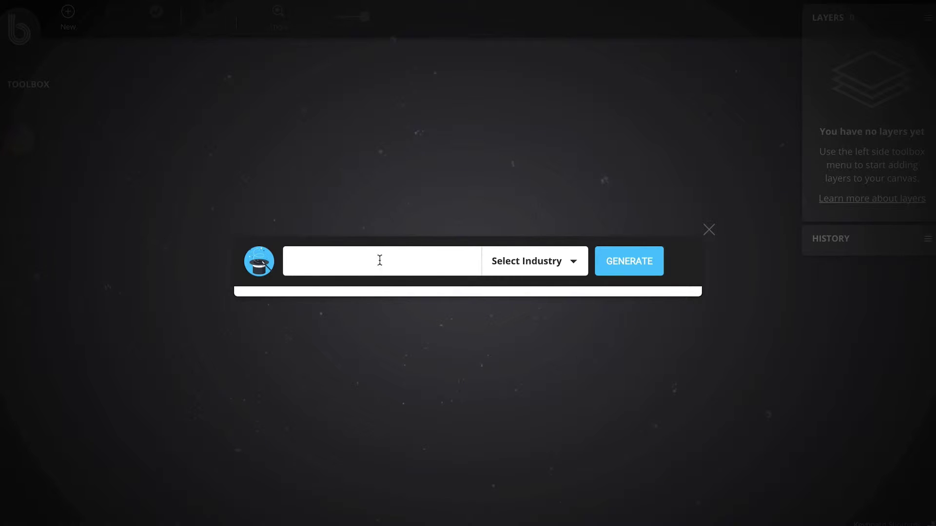
click(555, 265)
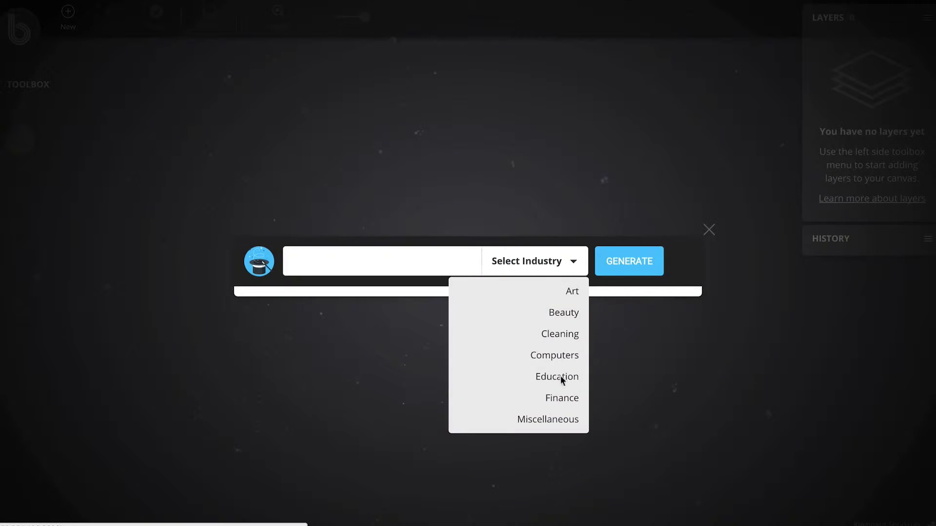
click(561, 378)
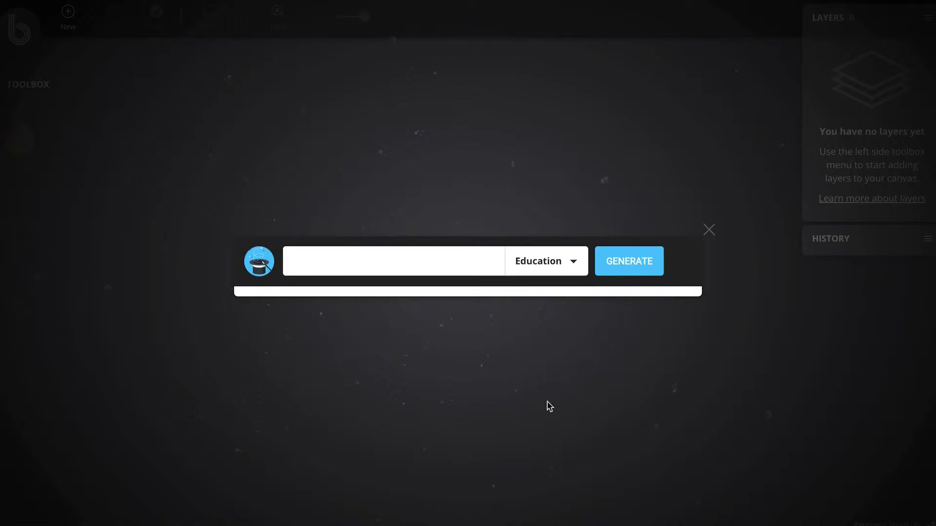
click(420, 264)
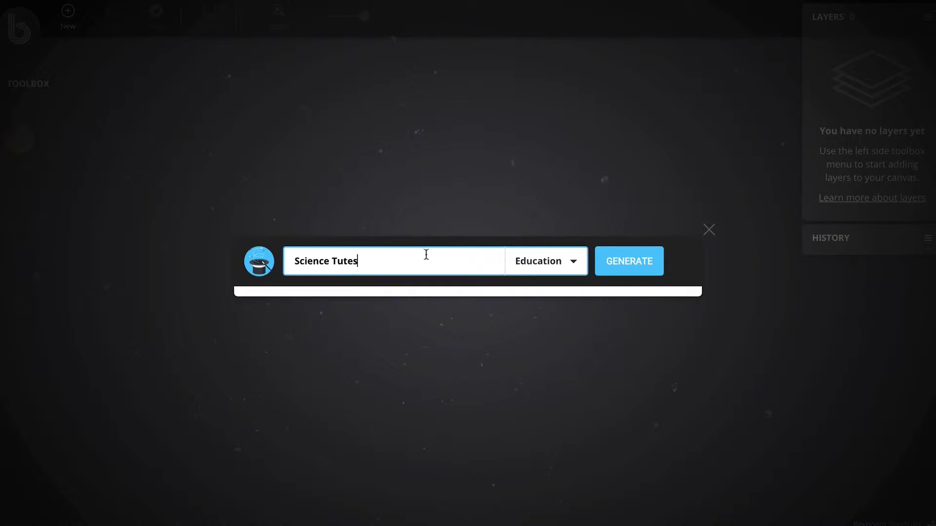
click(630, 263)
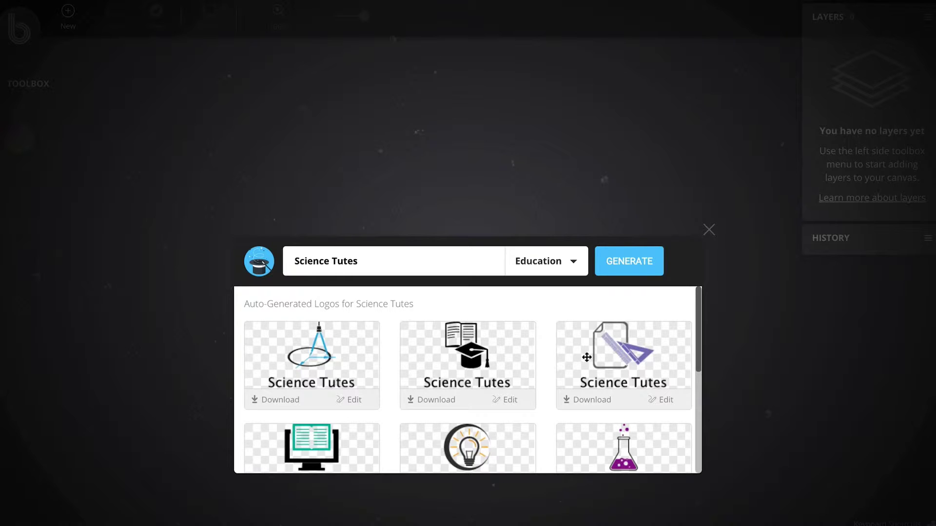
- Choose the purple flask logo for download, name the file science tutes and toggle the save for retina option
scroll(690, 355, down, 2)
scroll(690, 355, down, 3)
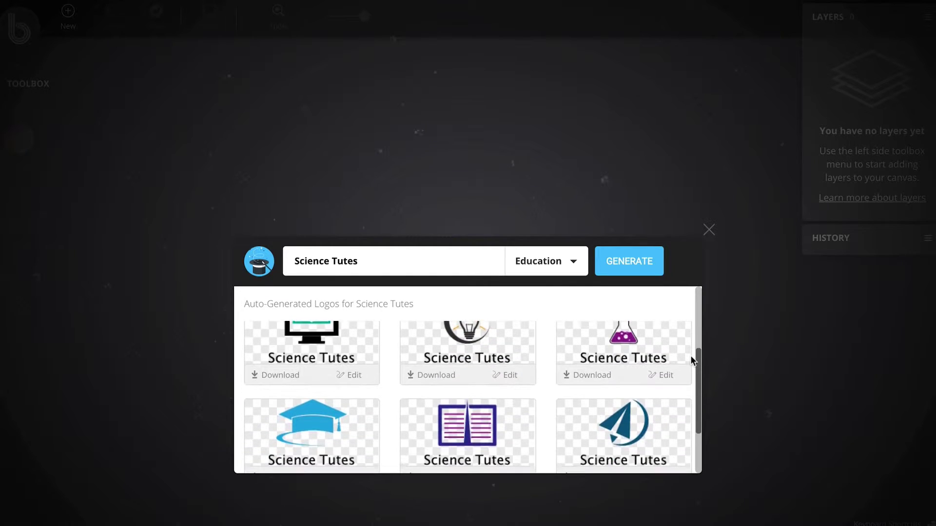
scroll(690, 355, down, 1)
scroll(690, 355, up, 2)
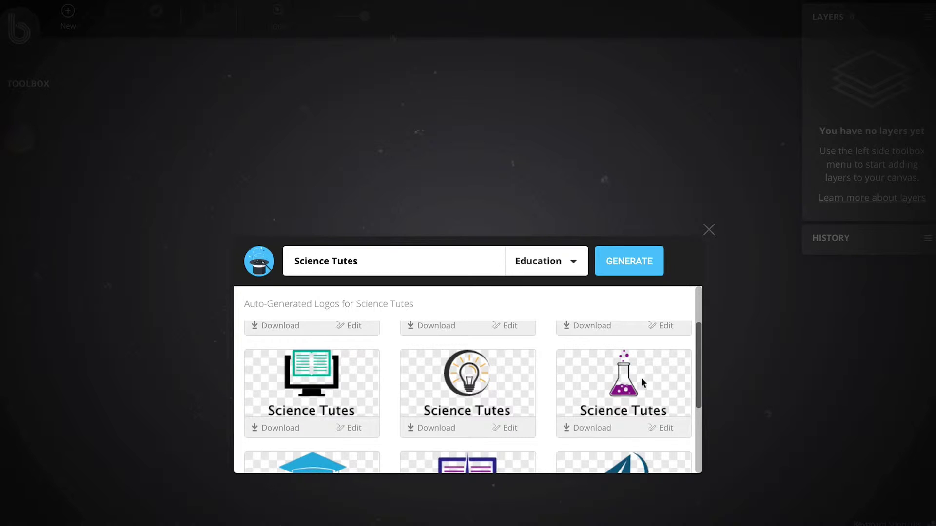
drag(699, 397, 591, 414)
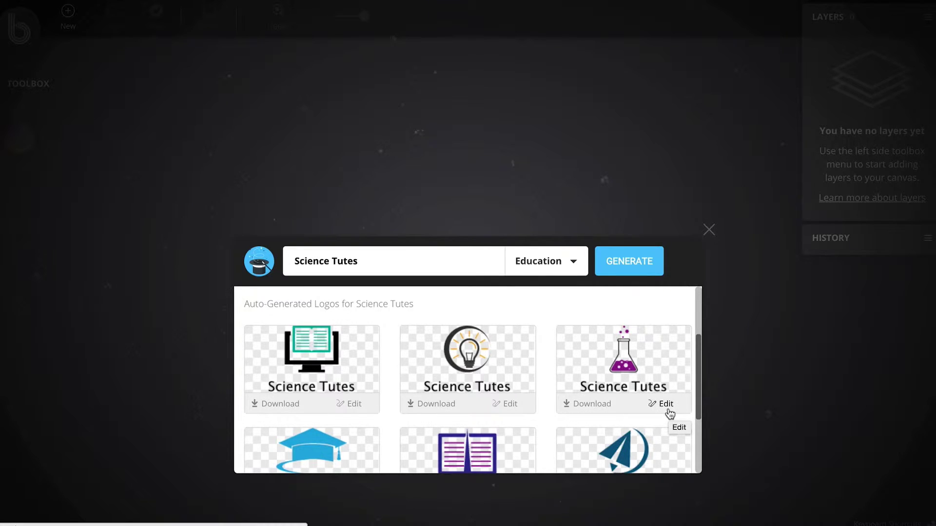
click(589, 405)
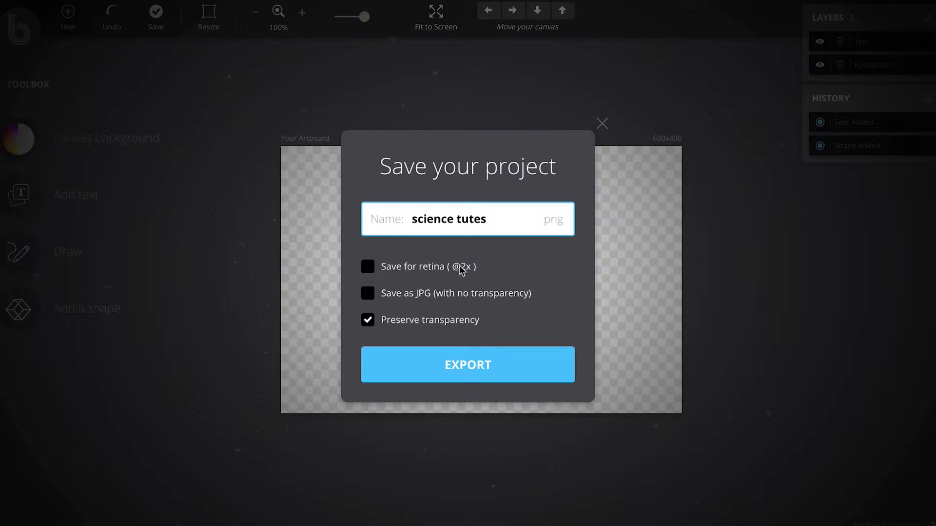
click(369, 266)
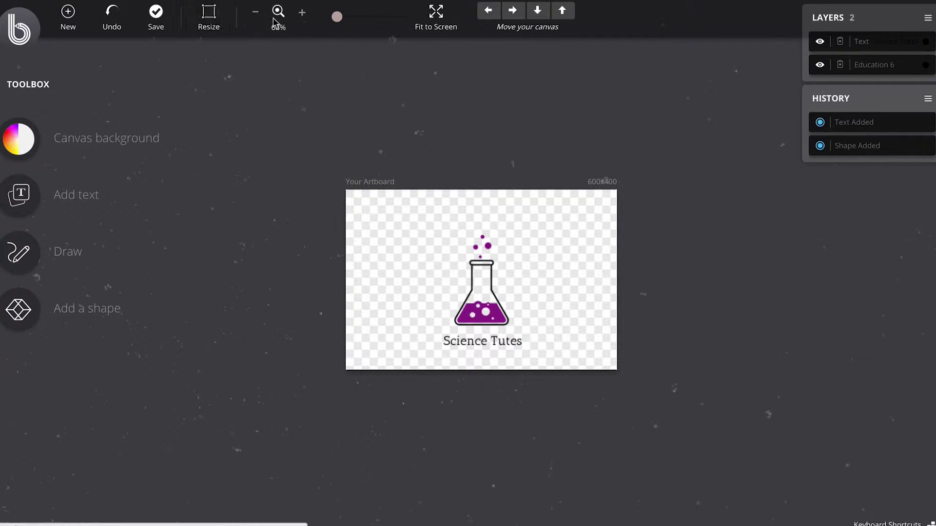
- Move the flask and the Science Tutes text beneath it slightly higher on the artboard
click(302, 15)
click(303, 14)
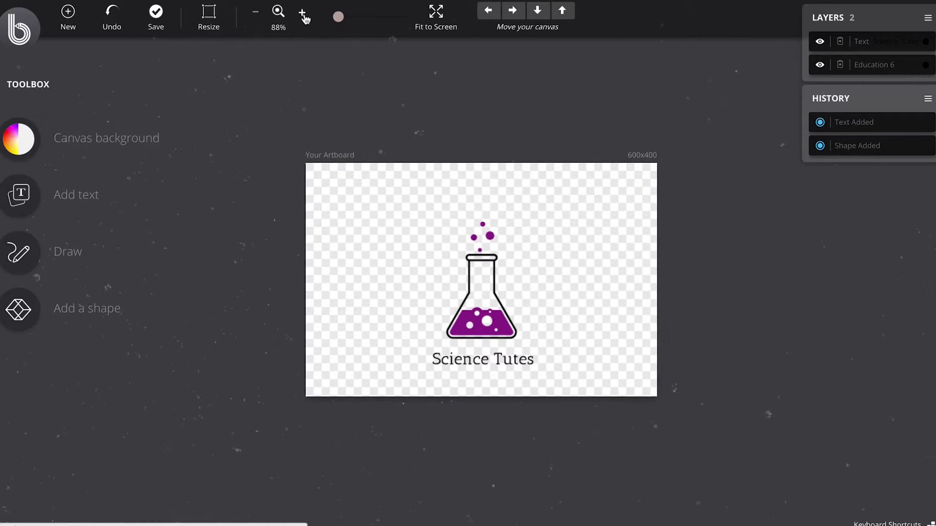
click(303, 15)
click(302, 15)
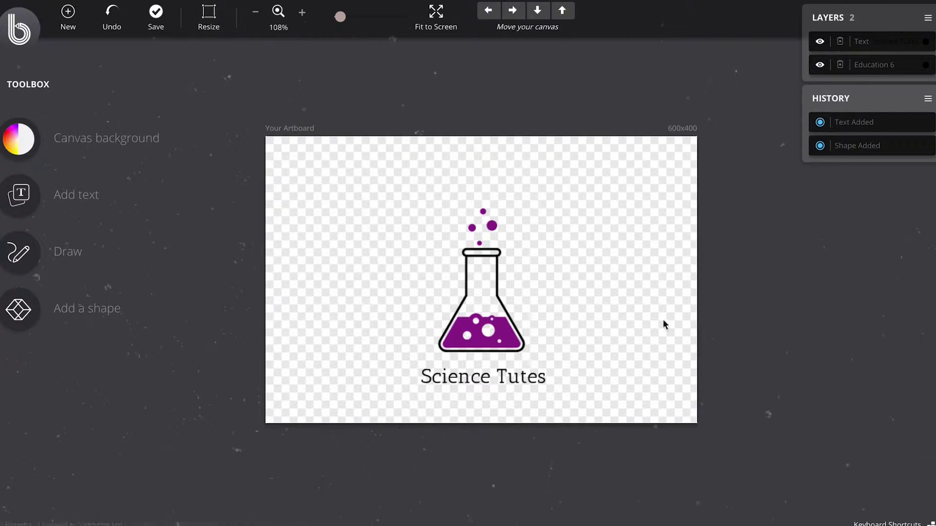
click(303, 15)
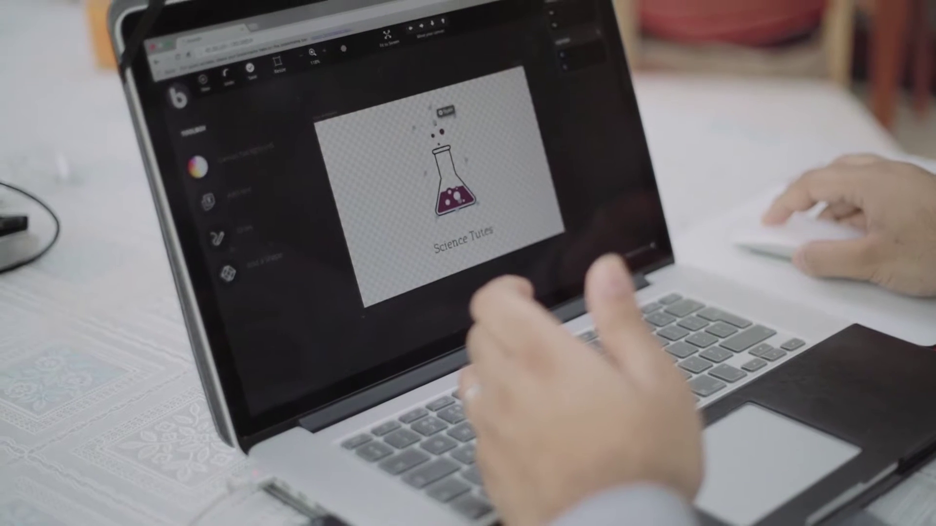
click(455, 238)
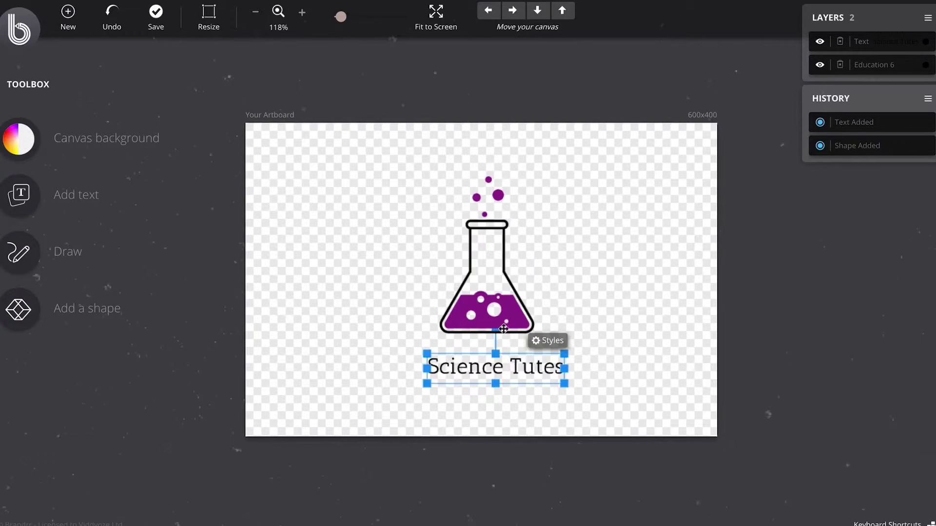
drag(502, 315, 506, 308)
drag(495, 366, 496, 347)
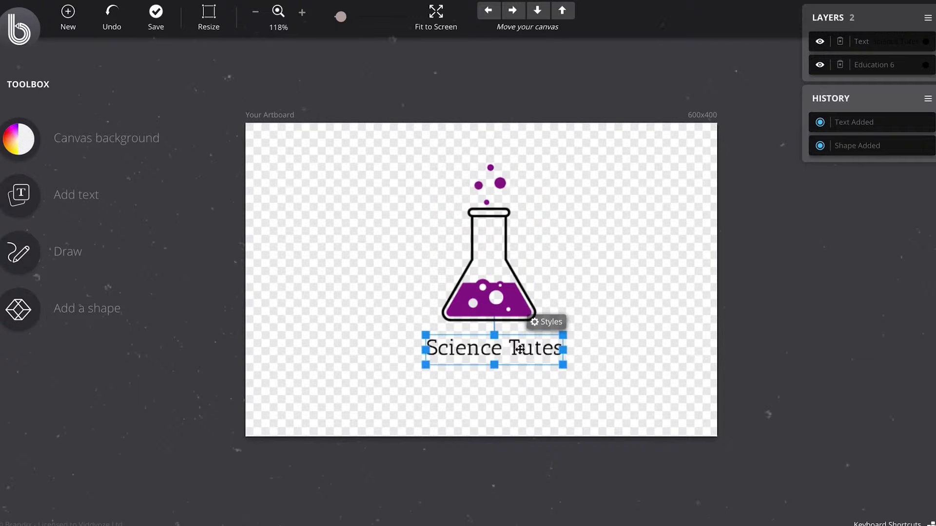
click(577, 363)
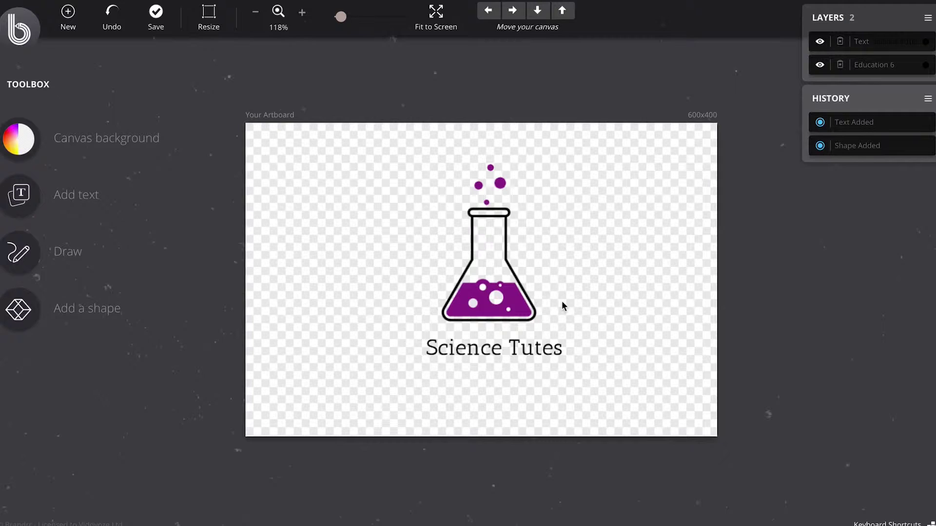
- Set the font size of the Science Tutes text to 43
click(464, 344)
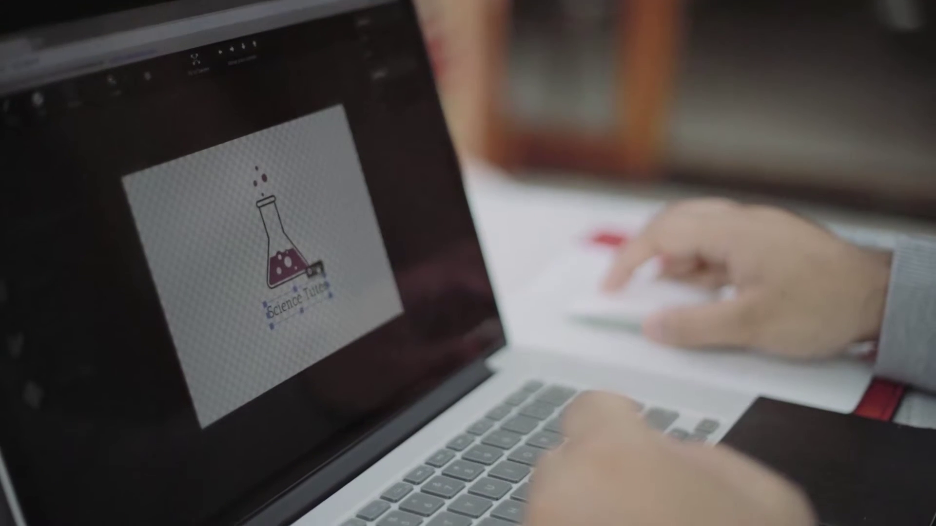
click(551, 323)
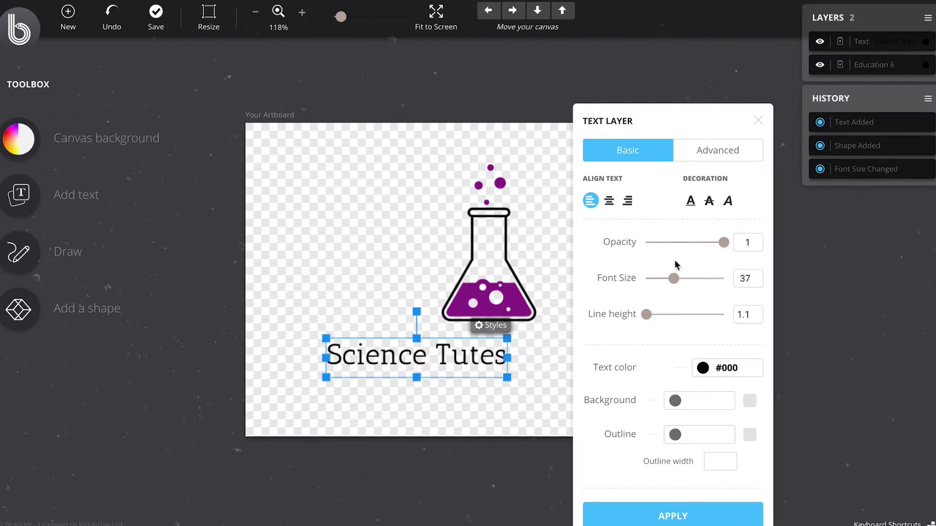
drag(673, 279, 679, 279)
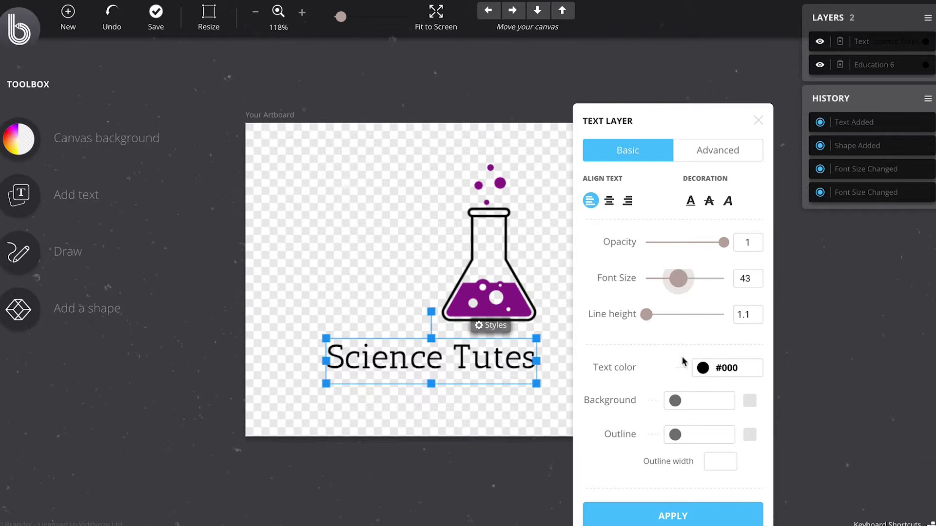
- Change the Science Tutes text color to #db0a5b and apply the text style
click(727, 368)
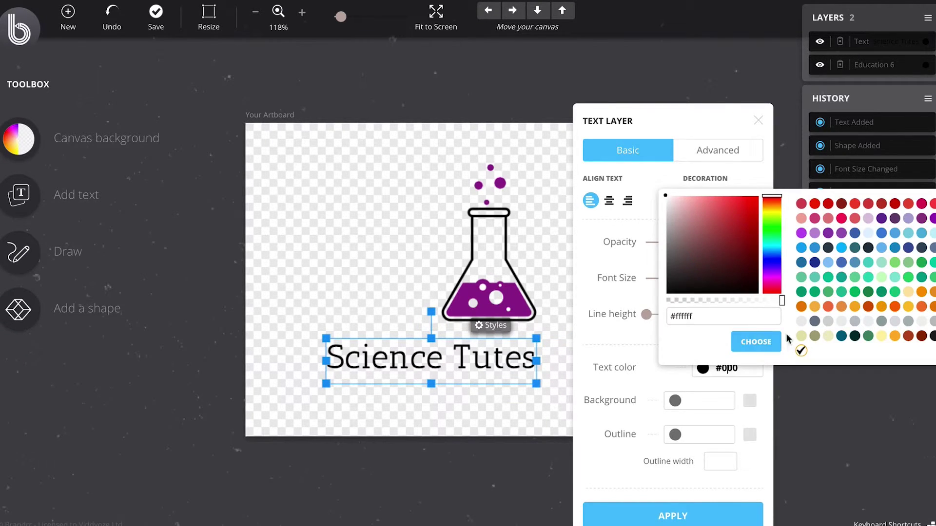
click(921, 204)
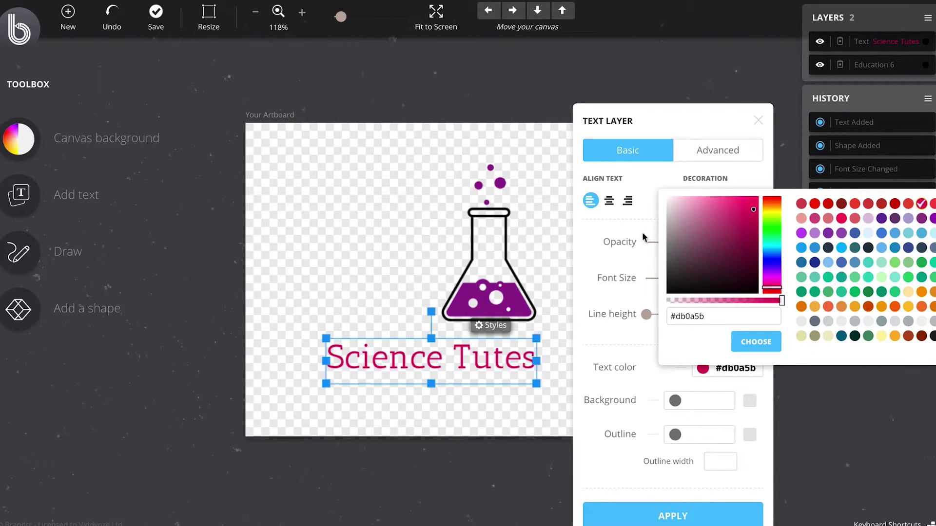
click(756, 342)
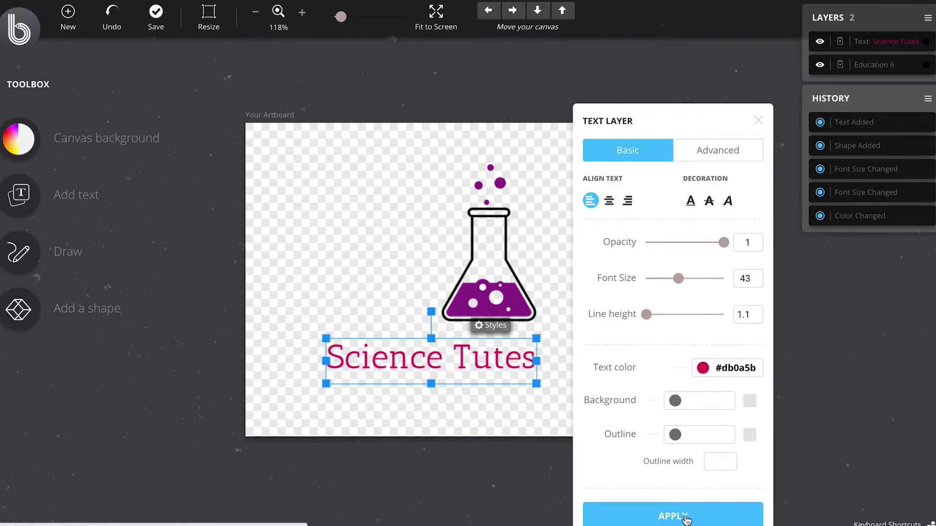
click(685, 514)
click(396, 311)
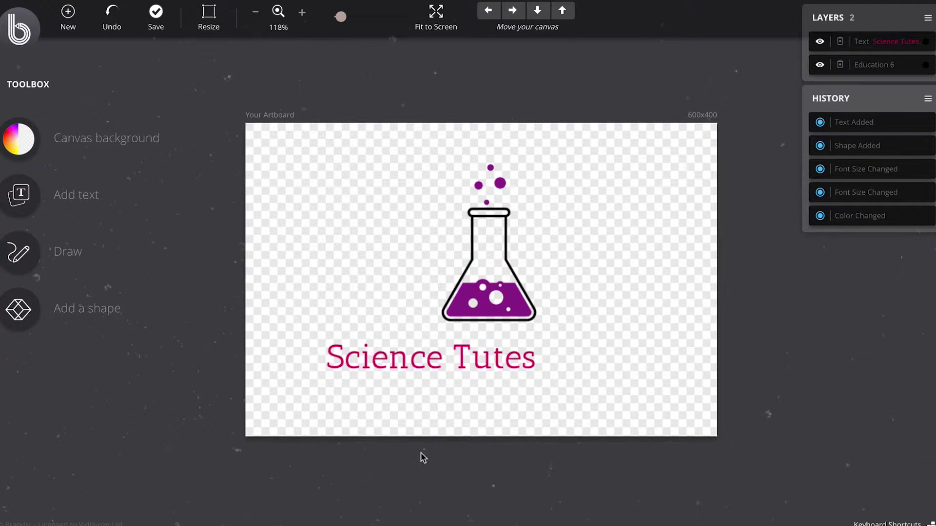
- Give the Science Tutes text a wide, rounded font from the Handwriting typefaces and center it beneath the flask
click(387, 366)
click(389, 366)
click(610, 384)
click(498, 364)
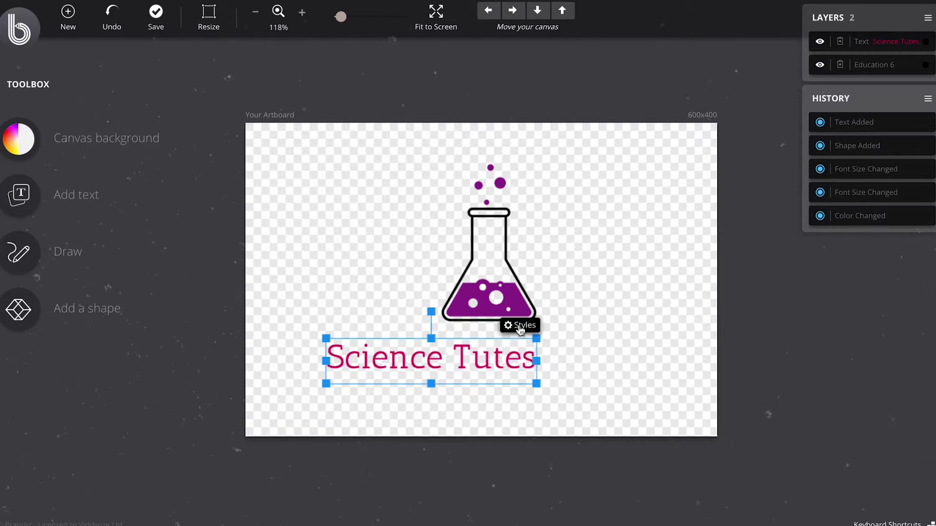
click(522, 327)
click(686, 154)
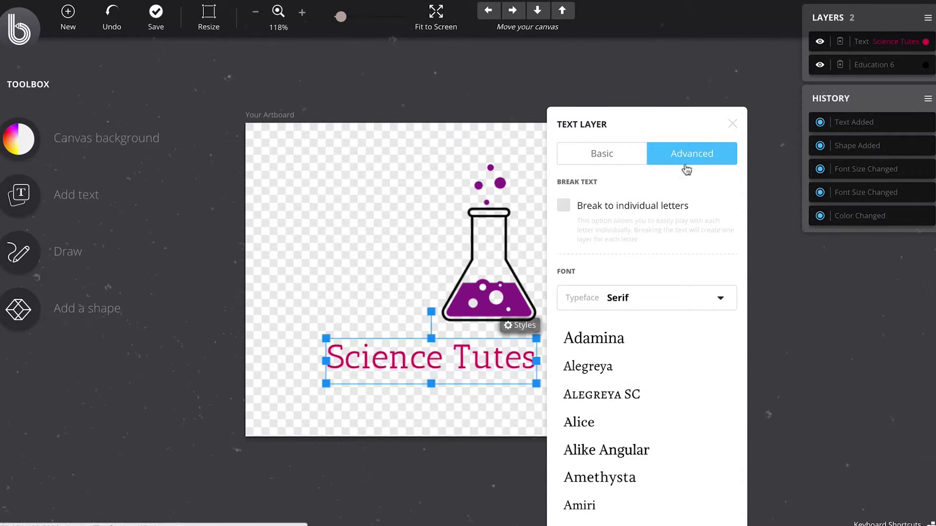
scroll(665, 332, down, 3)
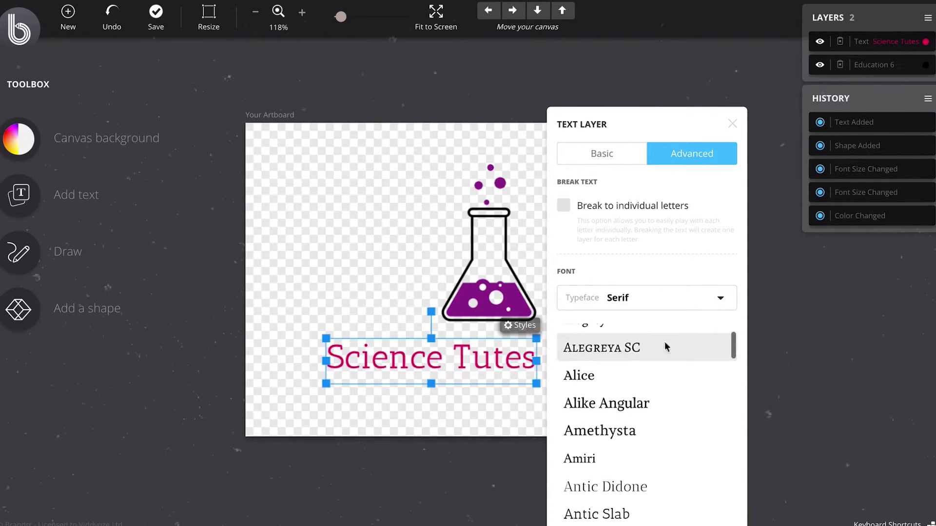
scroll(650, 330, up, 2)
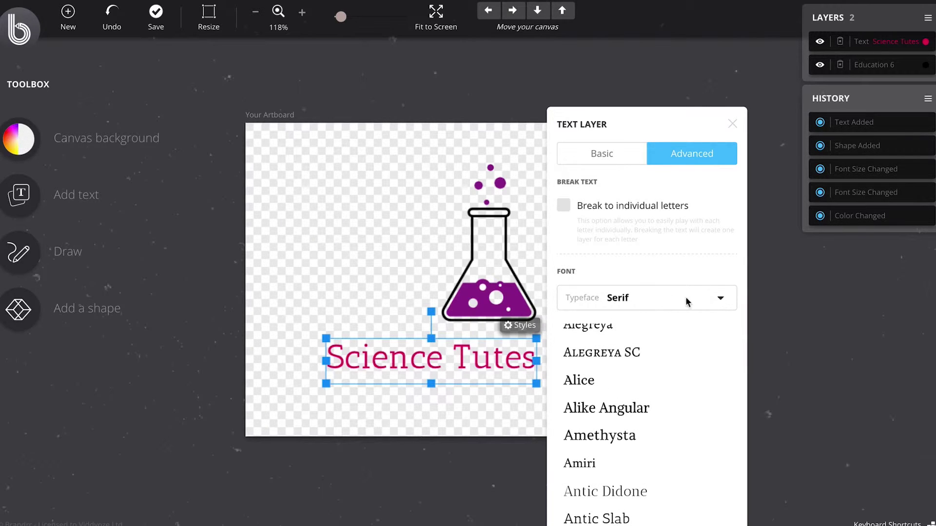
click(720, 299)
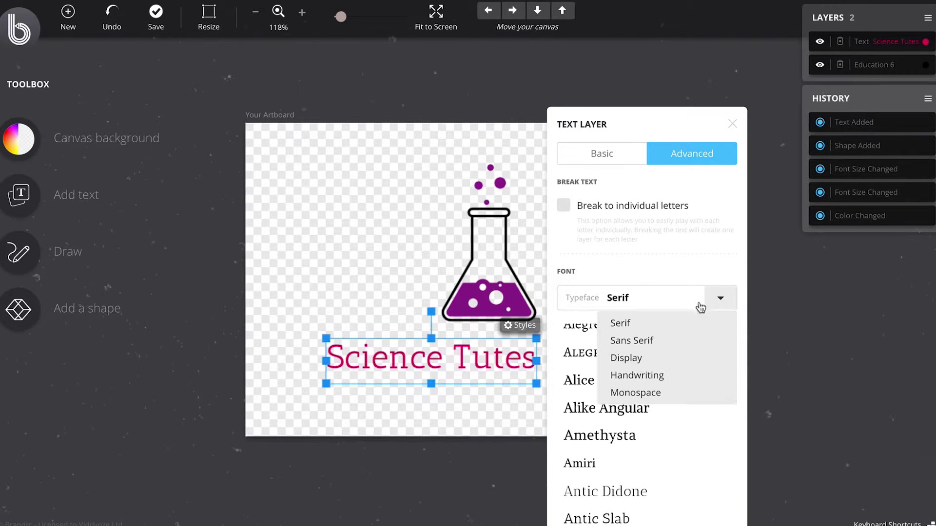
click(639, 376)
scroll(672, 382, down, 4)
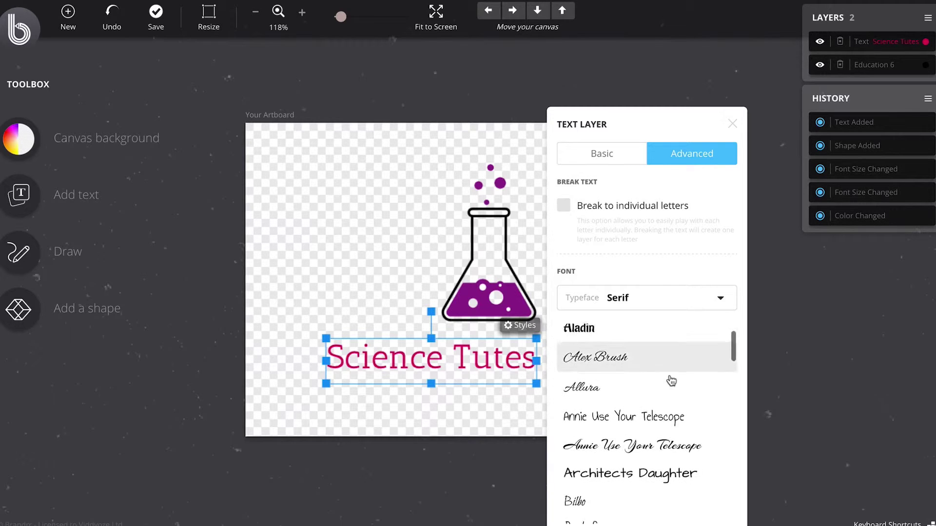
click(646, 413)
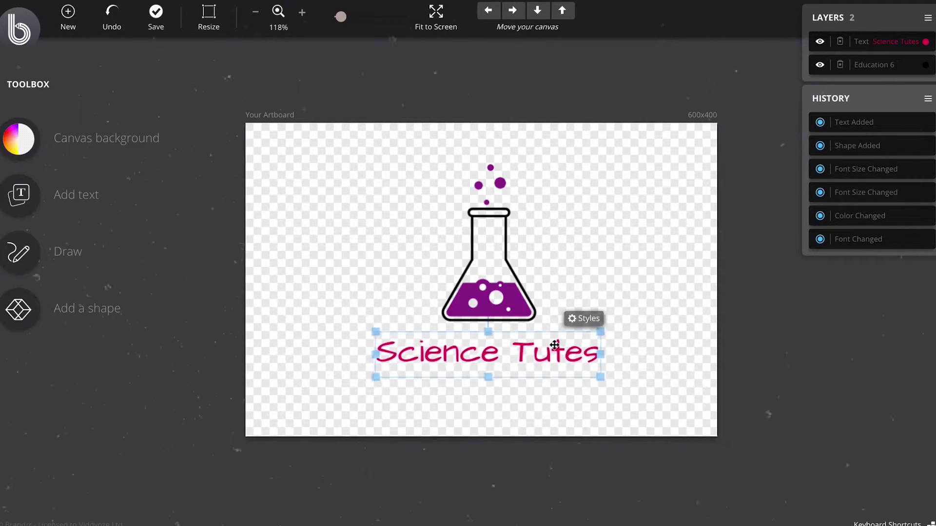
- Nudge the flask slightly left and down above the Science Tutes text
click(613, 292)
drag(505, 296, 499, 299)
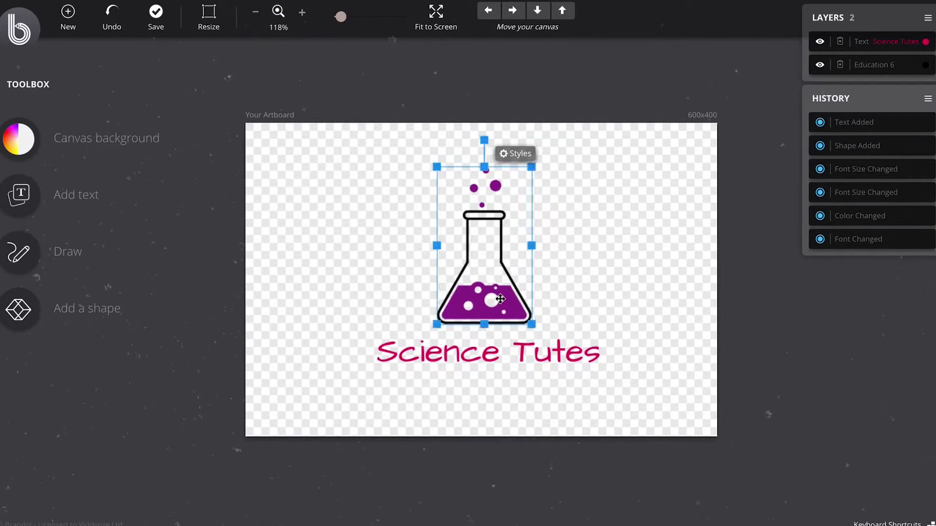
scroll(476, 261, up, 1)
click(645, 256)
- Set the fill of Layer 0 in the flask shape to #000000
click(496, 281)
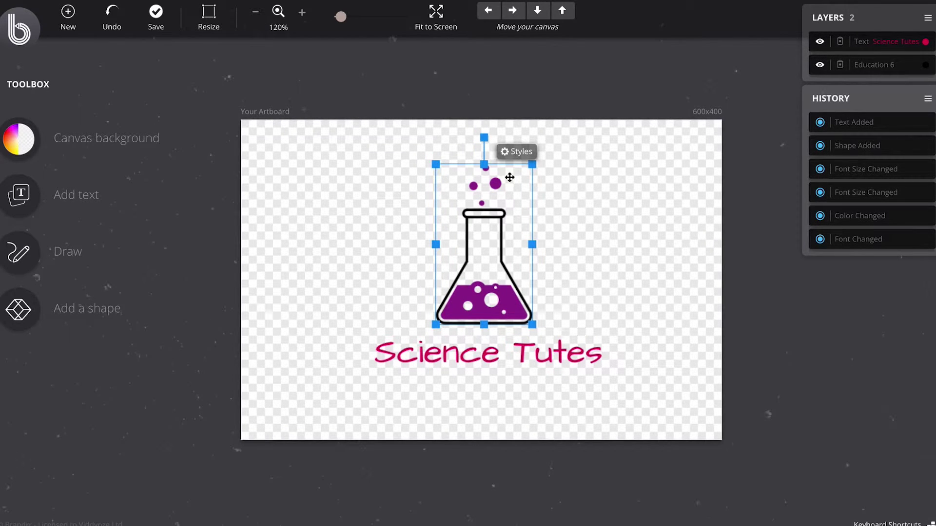
click(517, 152)
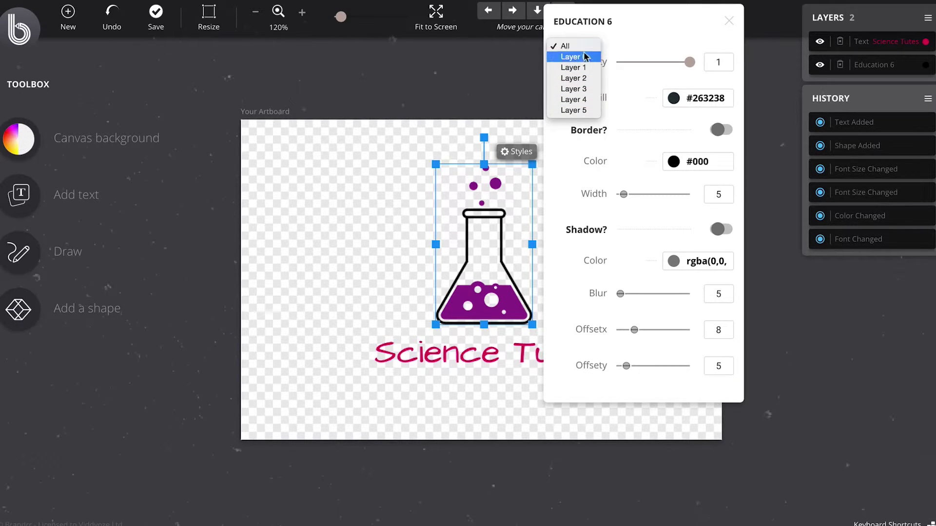
click(576, 61)
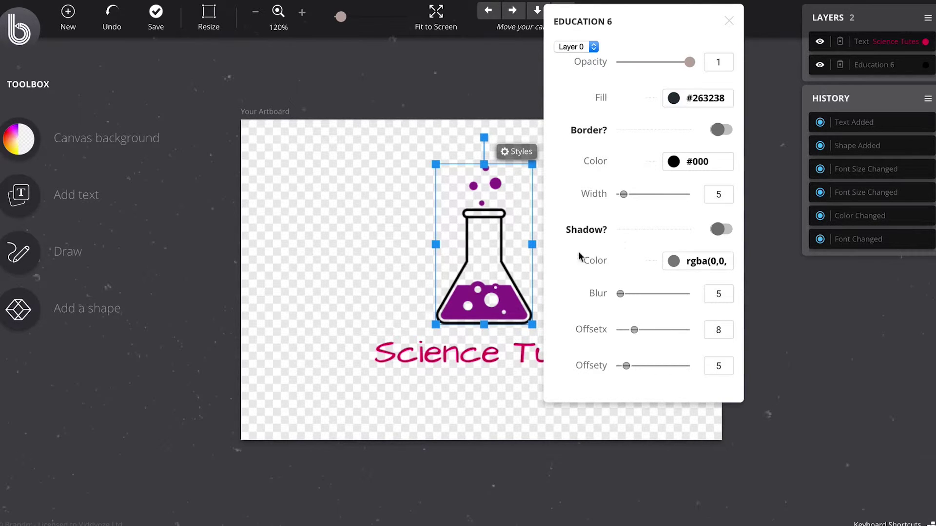
click(587, 46)
click(584, 46)
click(584, 46)
click(591, 33)
click(573, 46)
click(593, 59)
click(700, 98)
drag(709, 190, 676, 226)
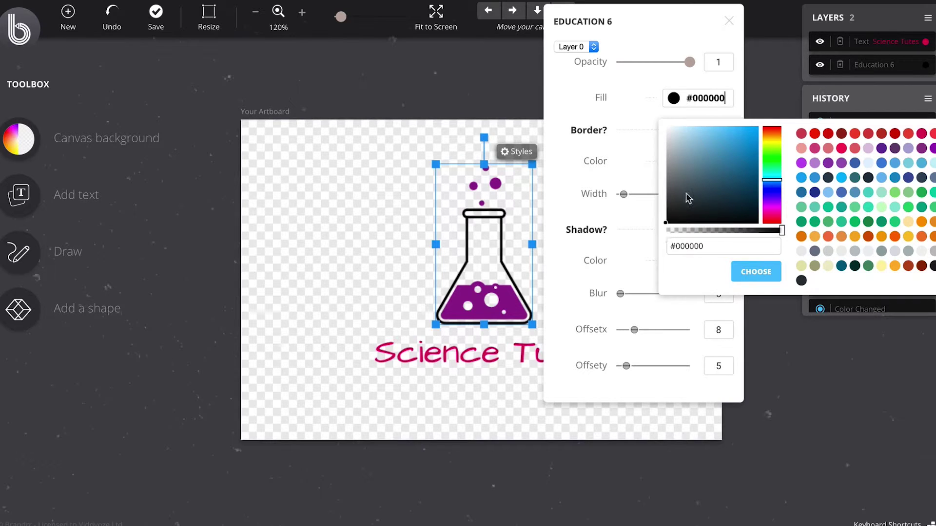
click(751, 272)
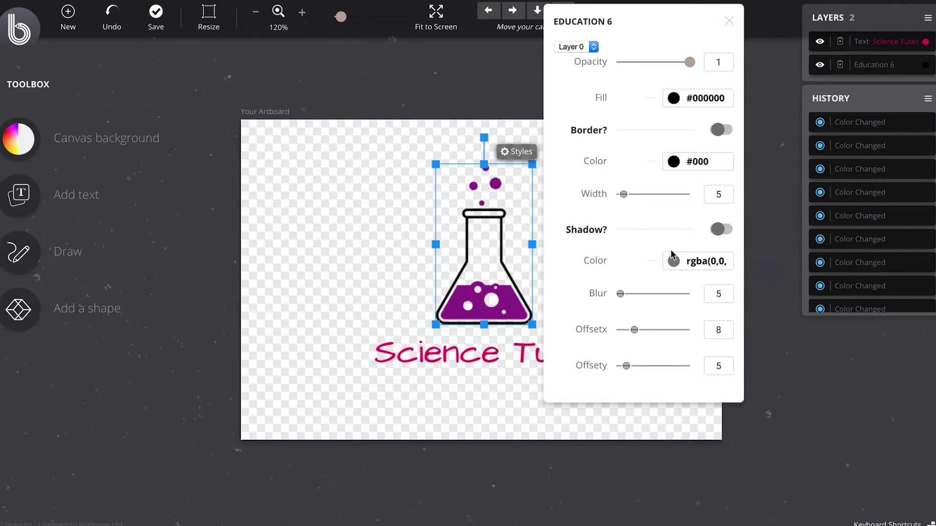
- Give Layer 1 of the flask shape a crimson red fill from the color swatches
click(594, 47)
click(583, 59)
click(672, 98)
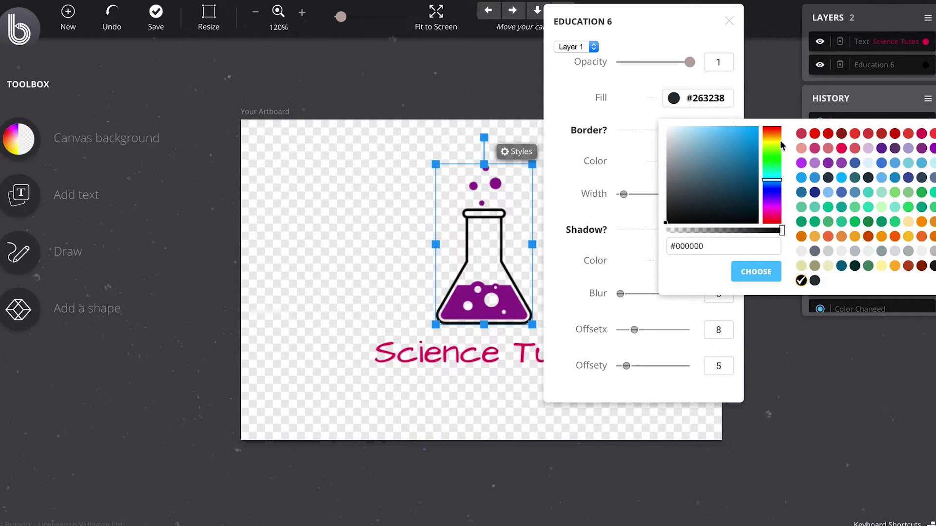
click(801, 134)
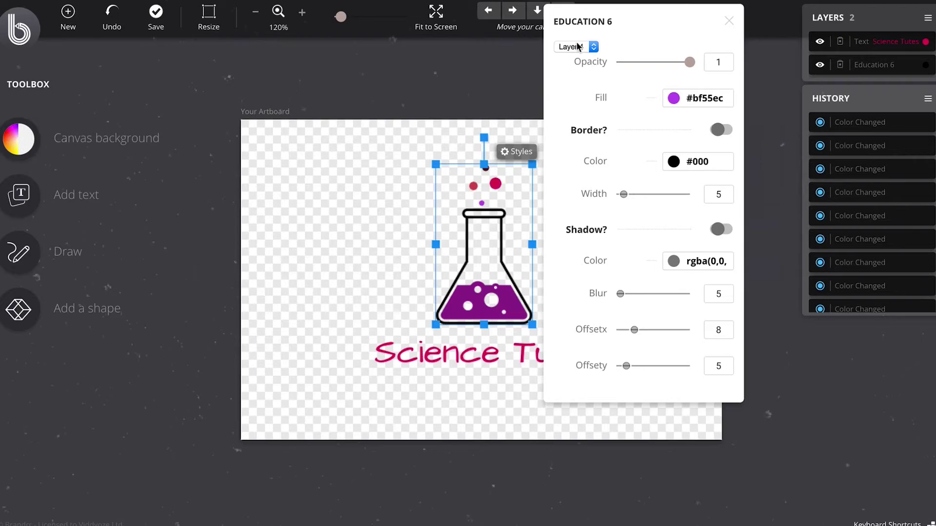
- Set the fill of Layer 5, the liquid in the flask, to #f64747 and close the shape styles
click(578, 46)
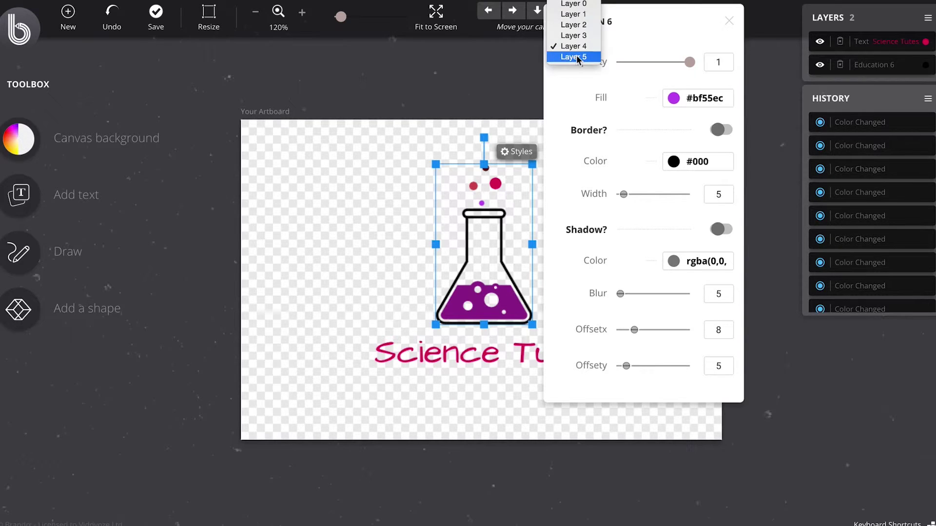
click(576, 57)
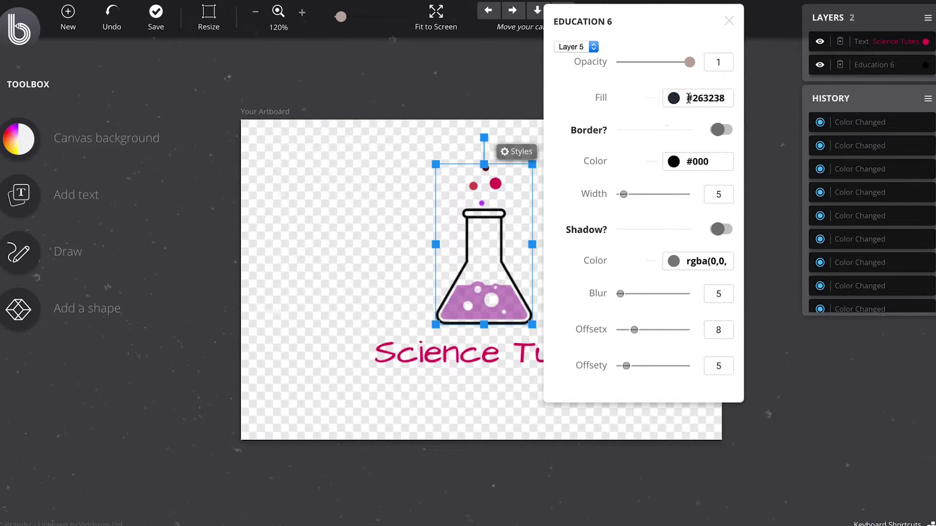
click(688, 98)
click(932, 135)
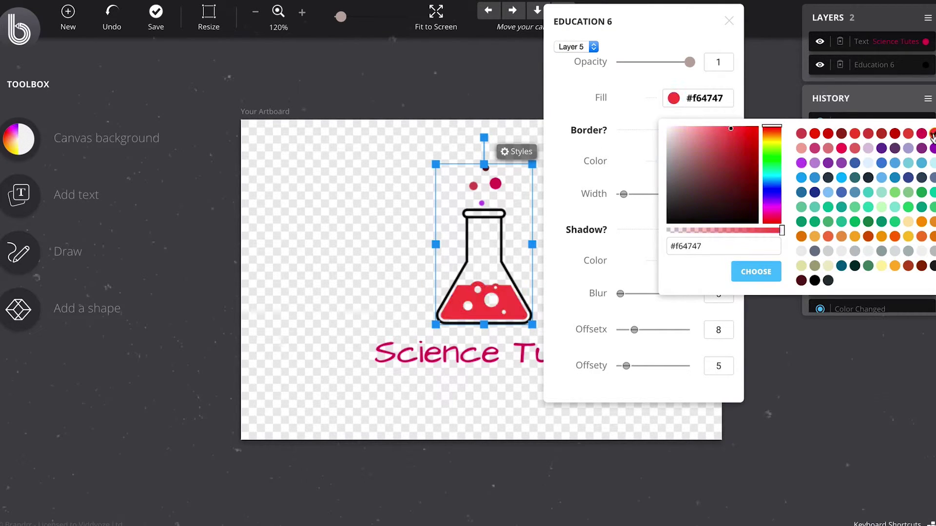
click(750, 280)
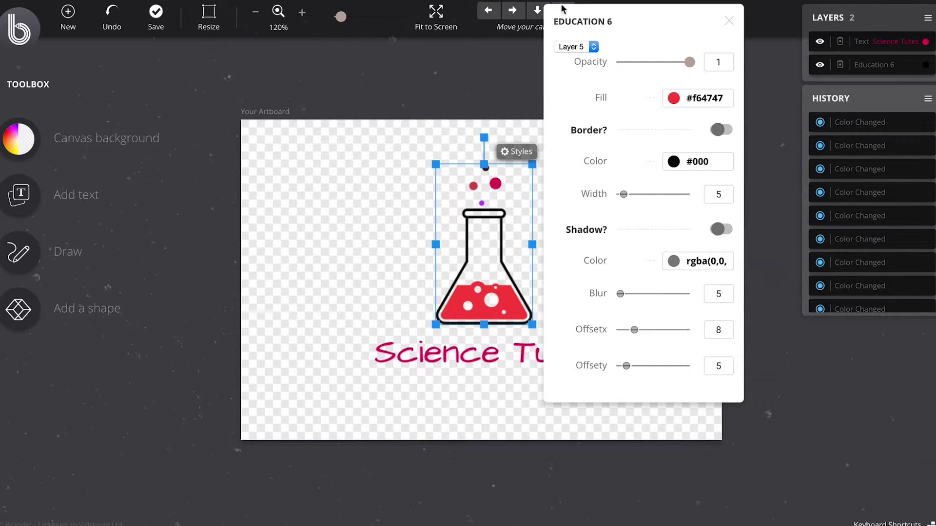
click(729, 20)
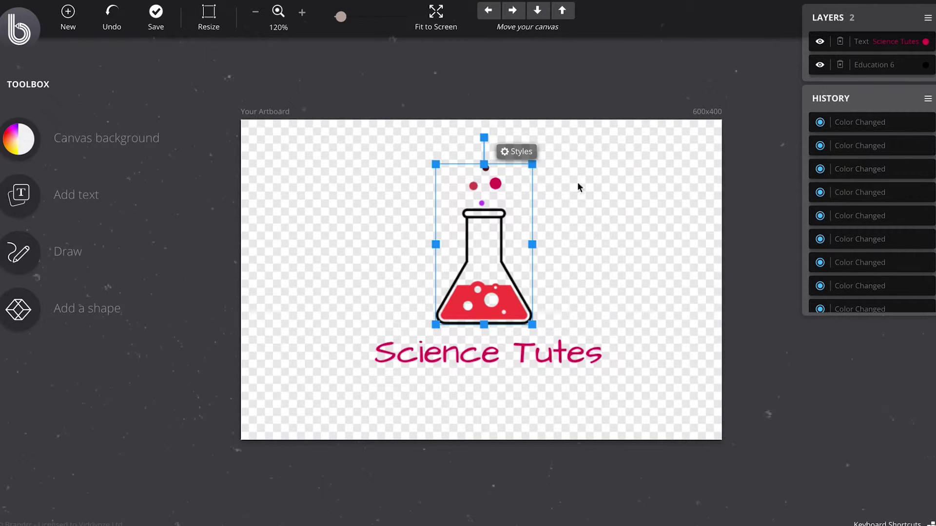
- Enlarge the flask to fill most of the artboard's height and center it just above the Science Tutes text
drag(533, 325, 514, 304)
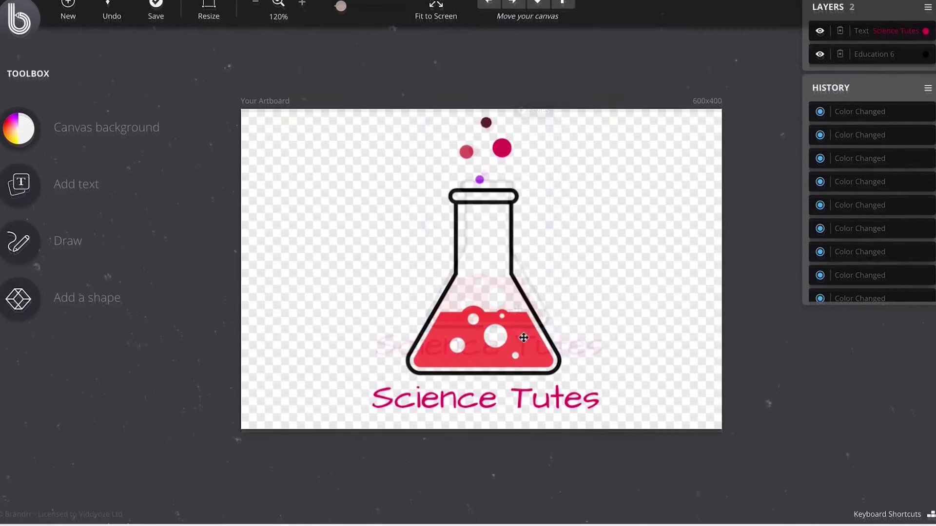
drag(505, 341, 508, 340)
click(692, 330)
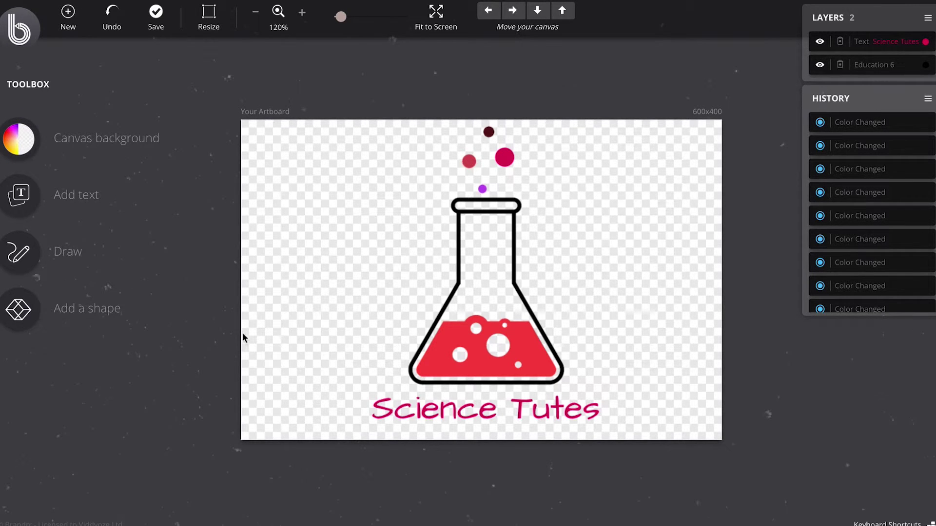
- Export the logo as a PNG named Science 2, with retina saving and preserved transparency
click(156, 19)
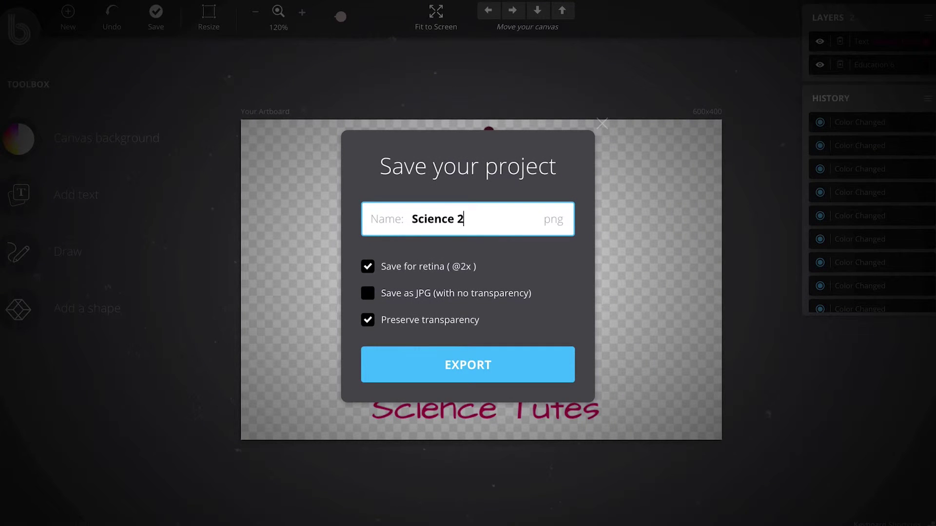
text(2)
click(487, 363)
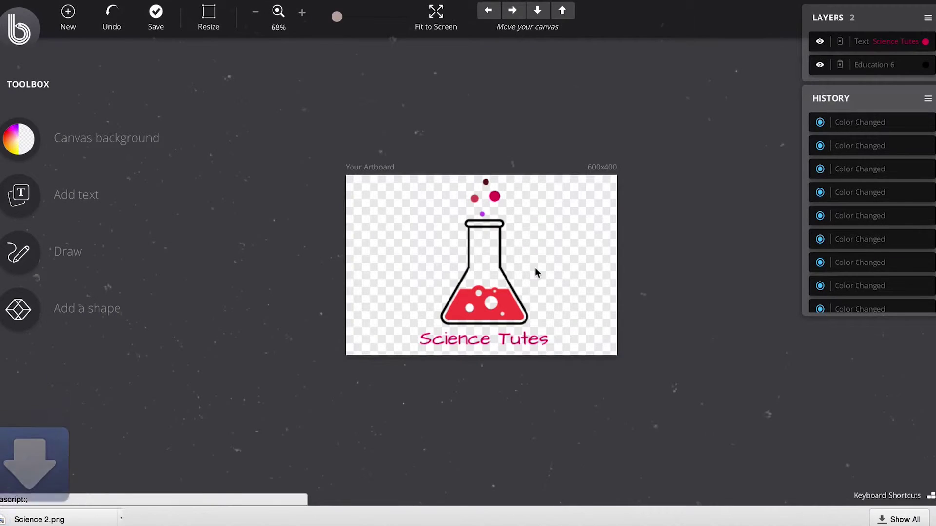
- Open the exported Science 2.png, inspect the logo in a smaller, repositioned window, and close it
click(64, 520)
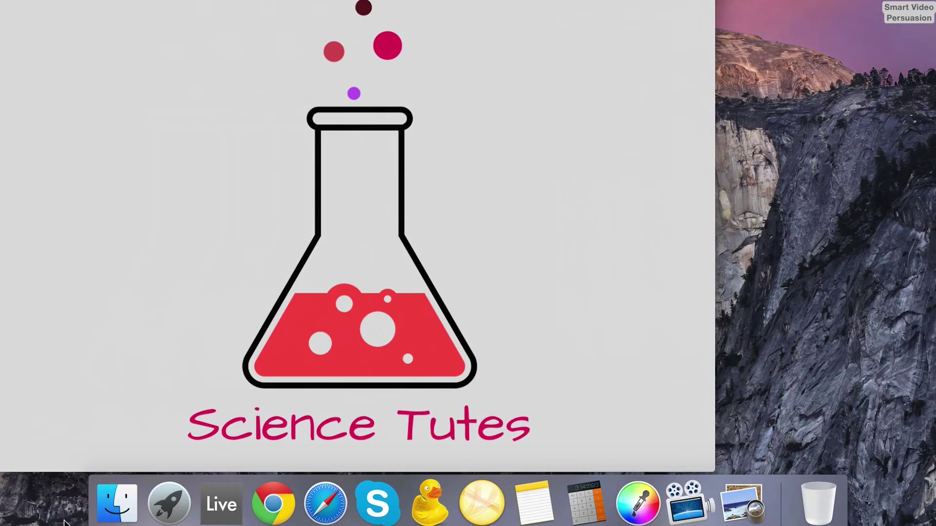
drag(715, 472, 446, 275)
drag(302, 0, 547, 0)
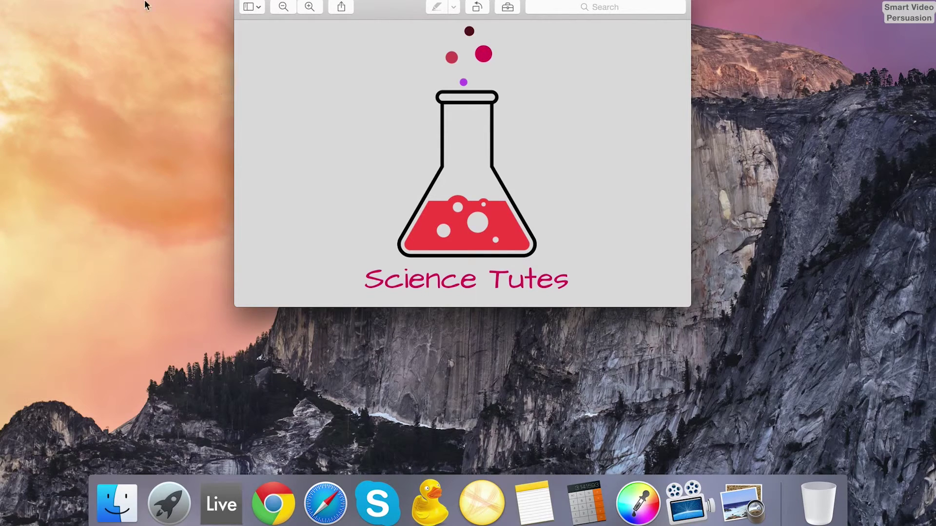
key(super+w)
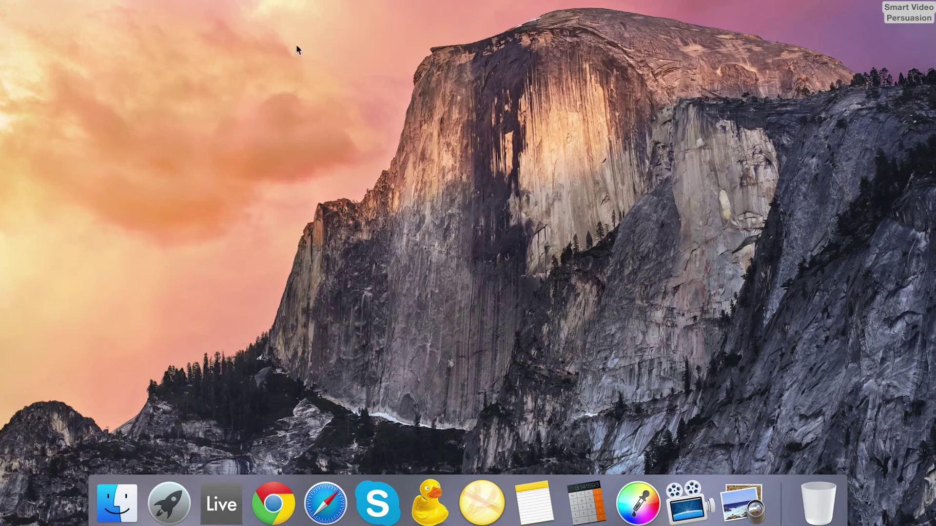
- Switch back to Brandrr in Chrome, reload it, and start a new project with the logo wizard, skipping the introduction
click(271, 490)
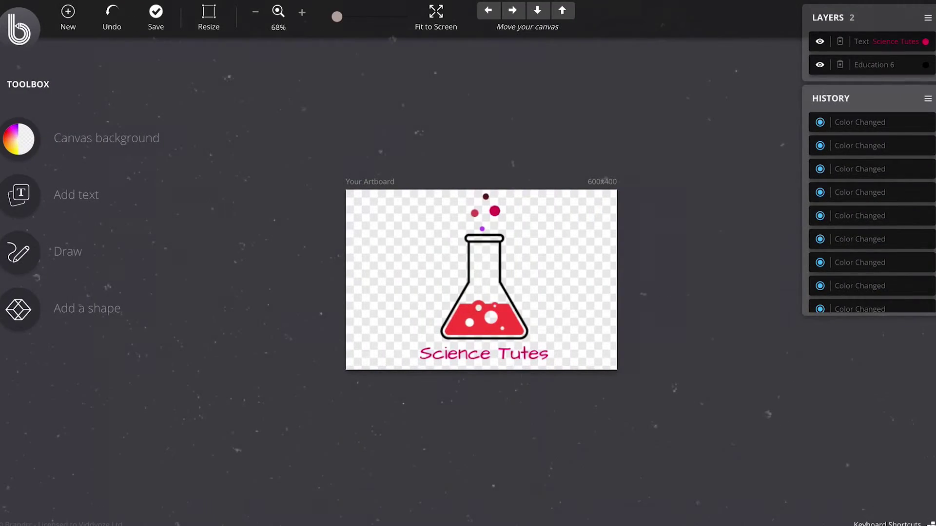
key(super+r)
click(531, 157)
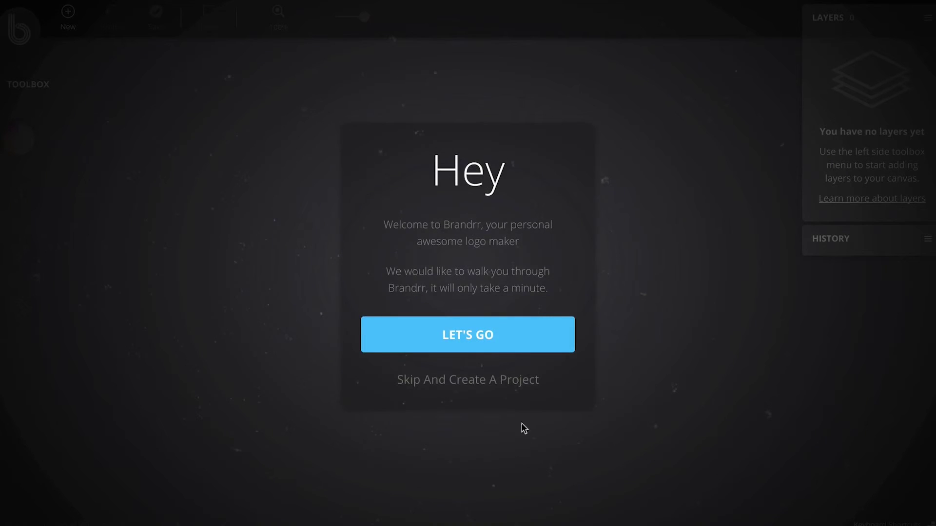
click(489, 381)
click(409, 336)
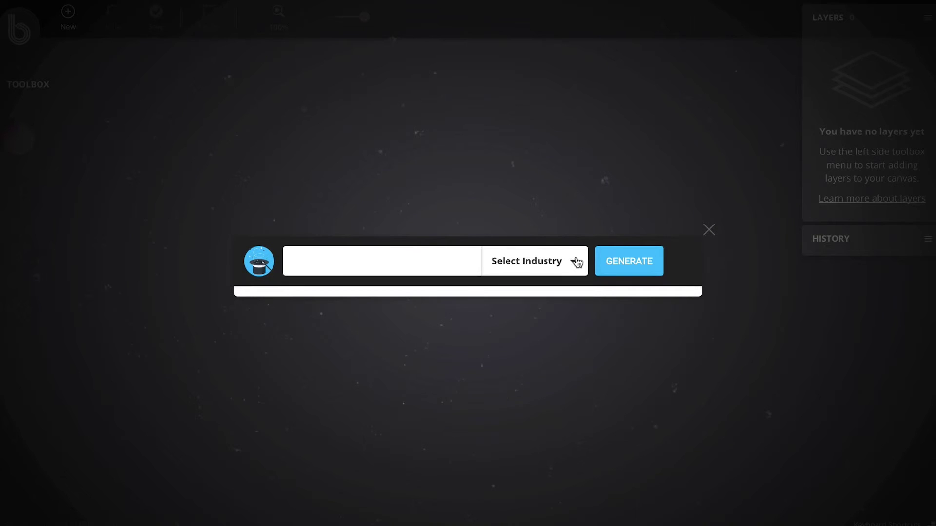
- Generate Finance logos for Make Money Biz and open the design with the businessman and dollar gears for editing
click(577, 262)
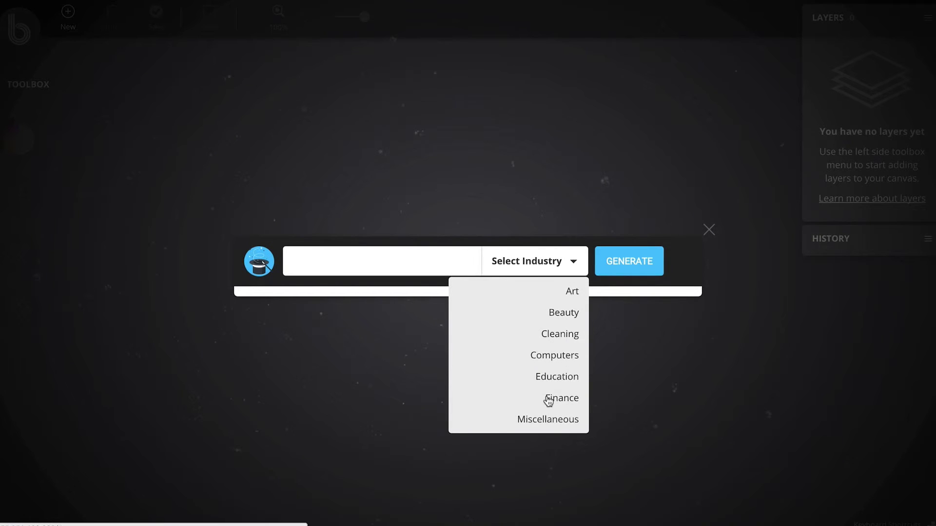
click(550, 398)
click(427, 263)
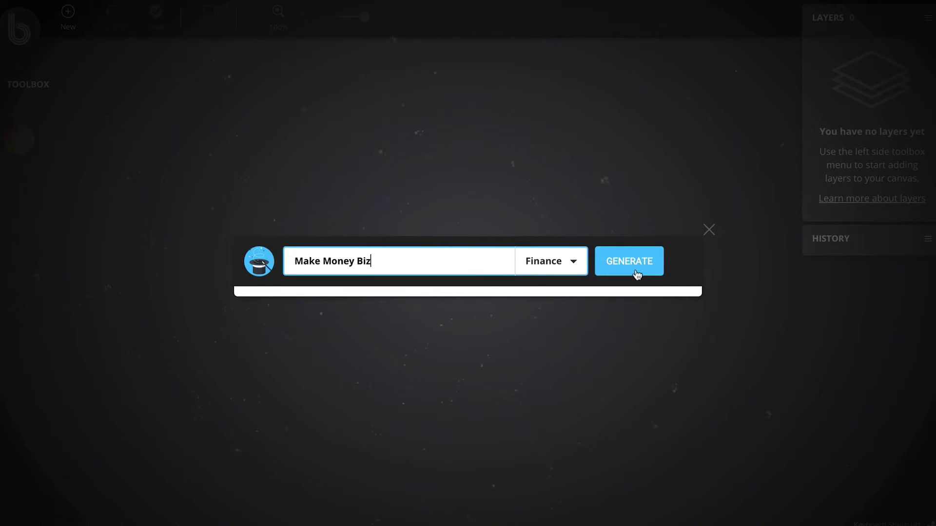
click(636, 273)
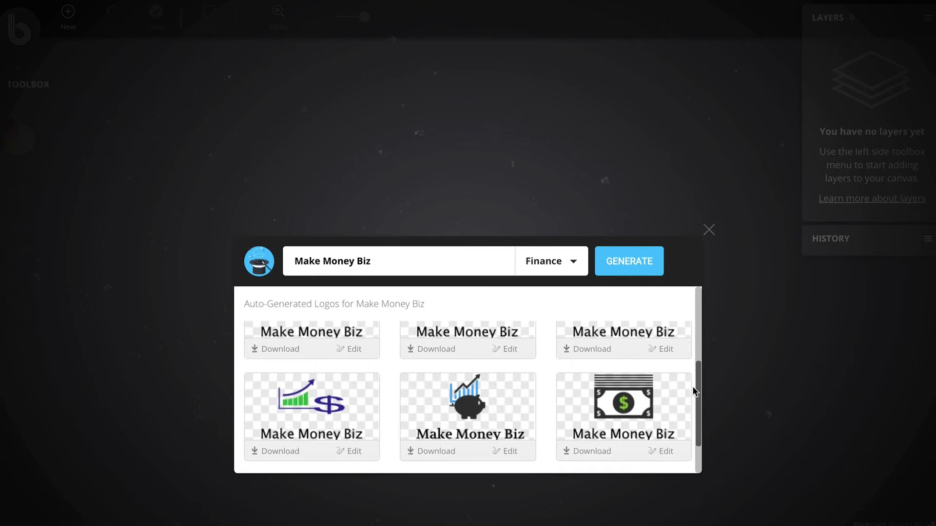
drag(693, 387, 694, 426)
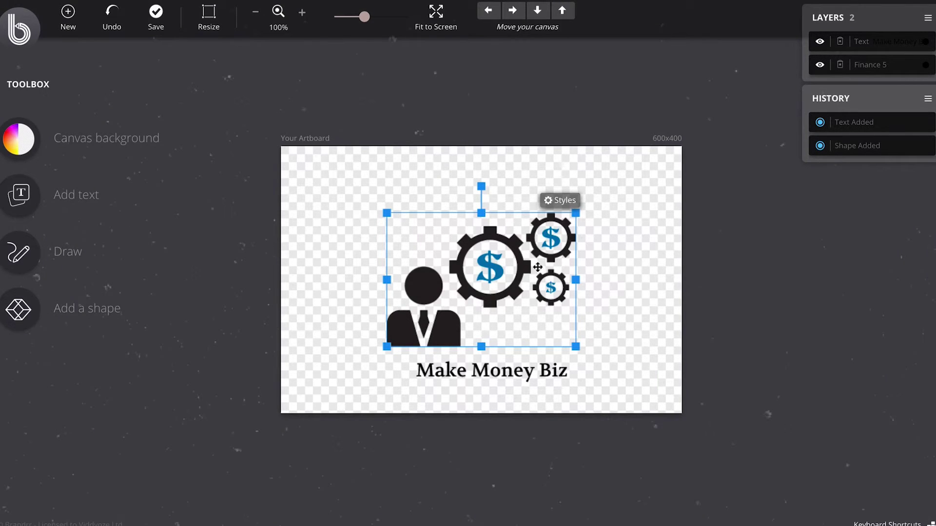
- Move the businessman and gears graphic up, and bring the Make Money Biz text closer beneath it
drag(463, 275, 450, 244)
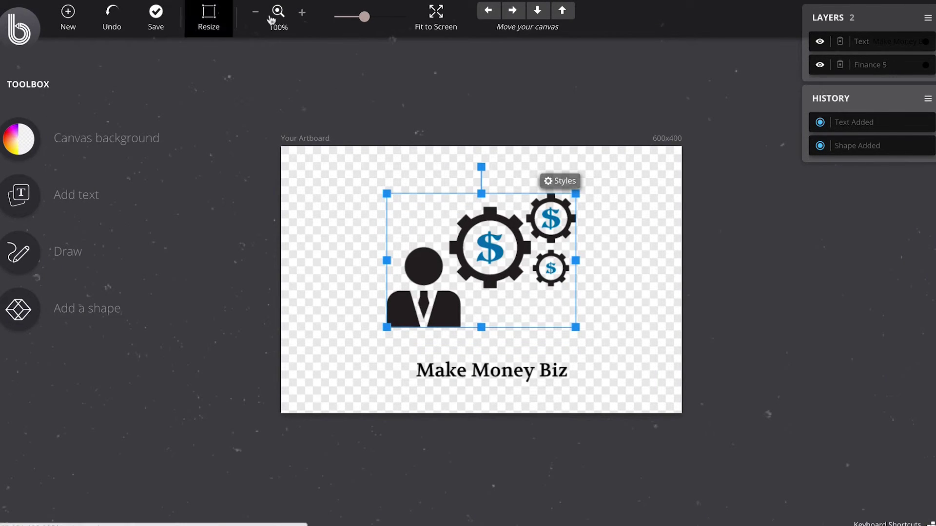
click(304, 15)
click(302, 13)
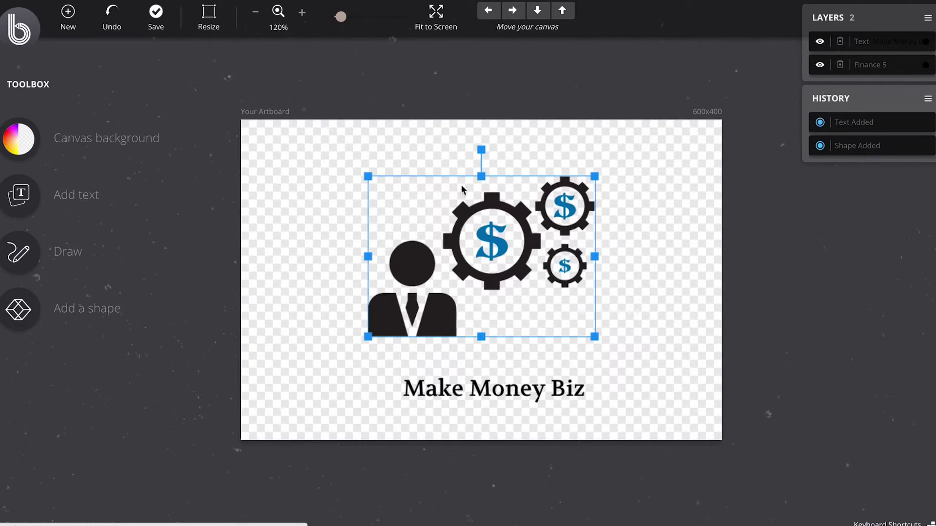
click(496, 406)
drag(496, 406, 491, 373)
click(491, 373)
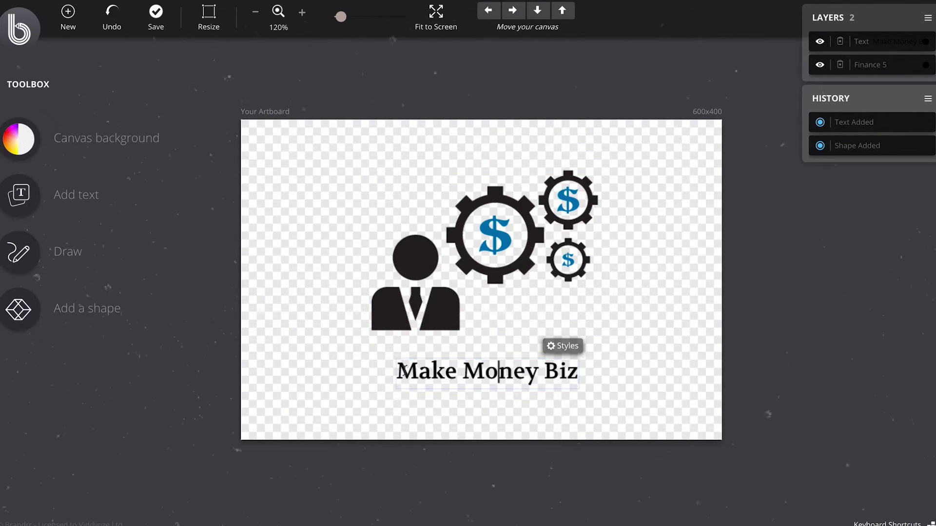
- Select all of the Make Money Biz text and open its advanced text styles
drag(404, 369, 400, 414)
click(564, 346)
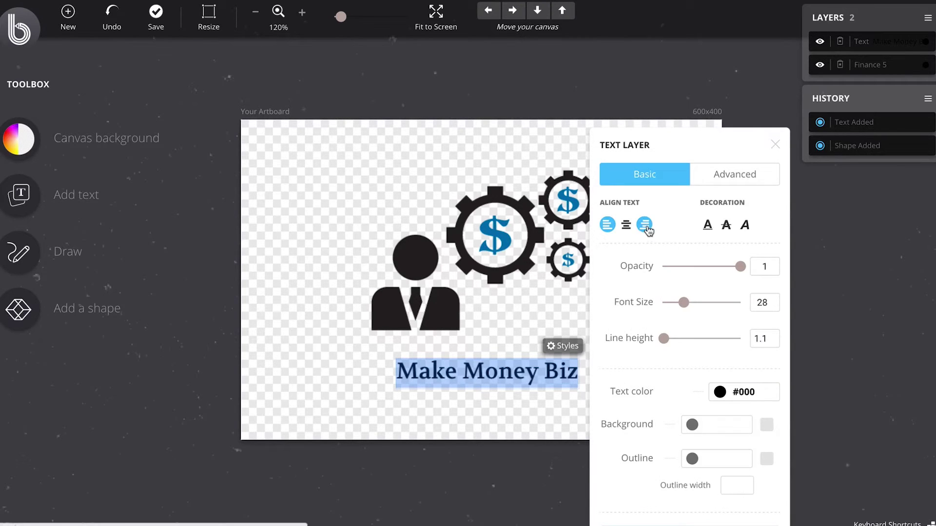
click(726, 174)
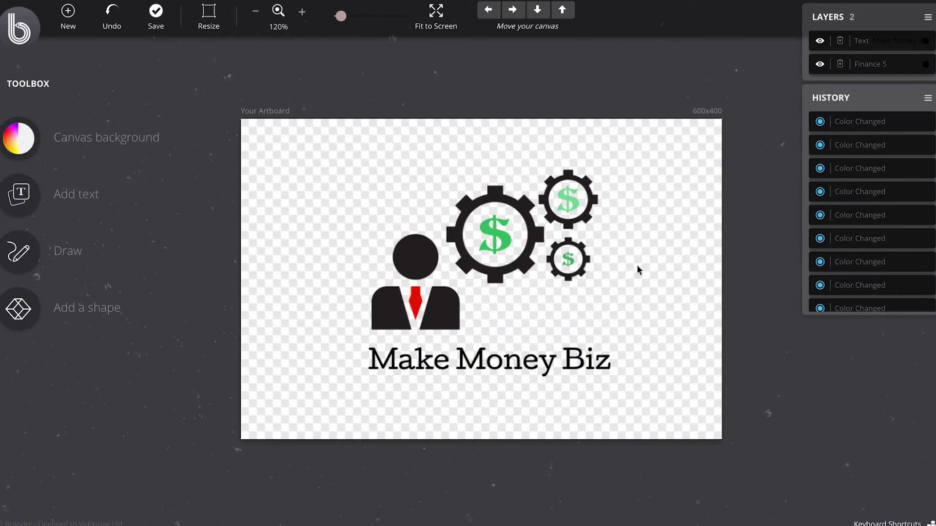
- Start saving the finished Make Money Biz logo as a project export
click(155, 15)
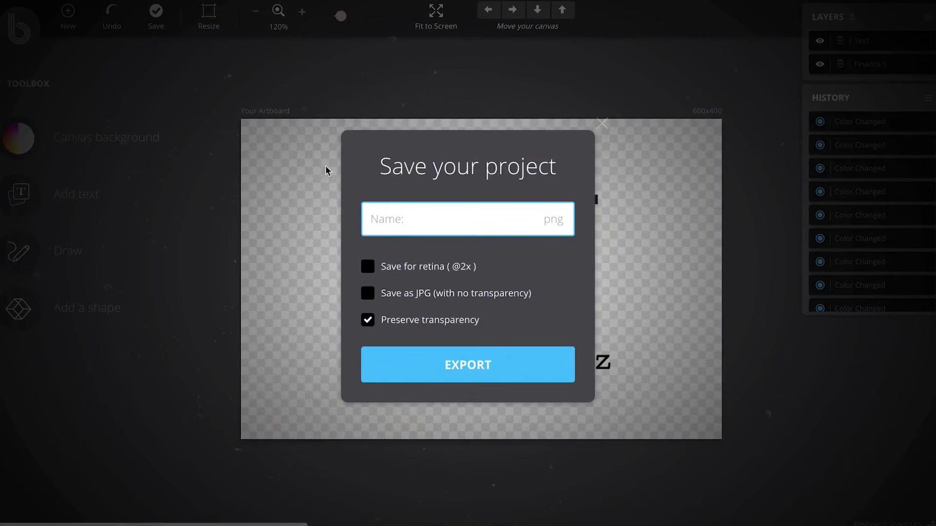